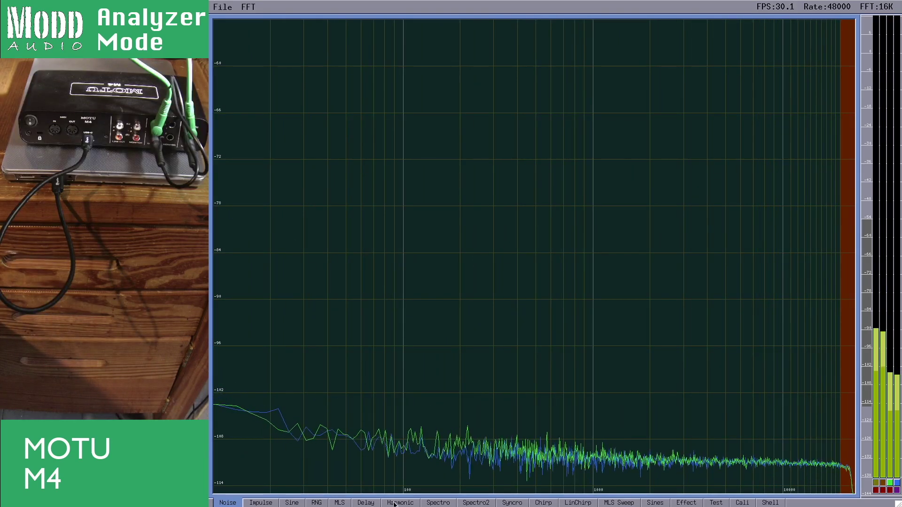
Start the MLS loopback test on the MOTU M4, reading 13.208 ms latency.
{"action": "left_click", "coordinate": [339, 502]}
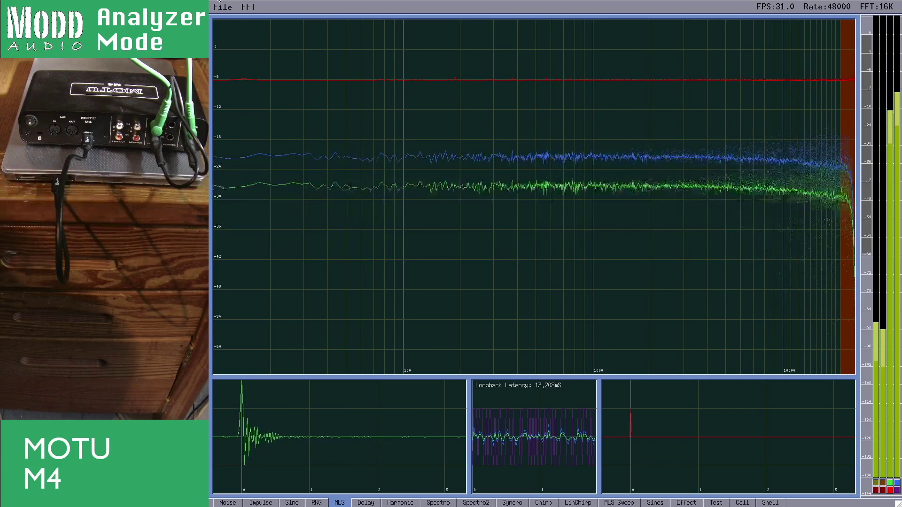
{"action": "key", "text": "super+q"}
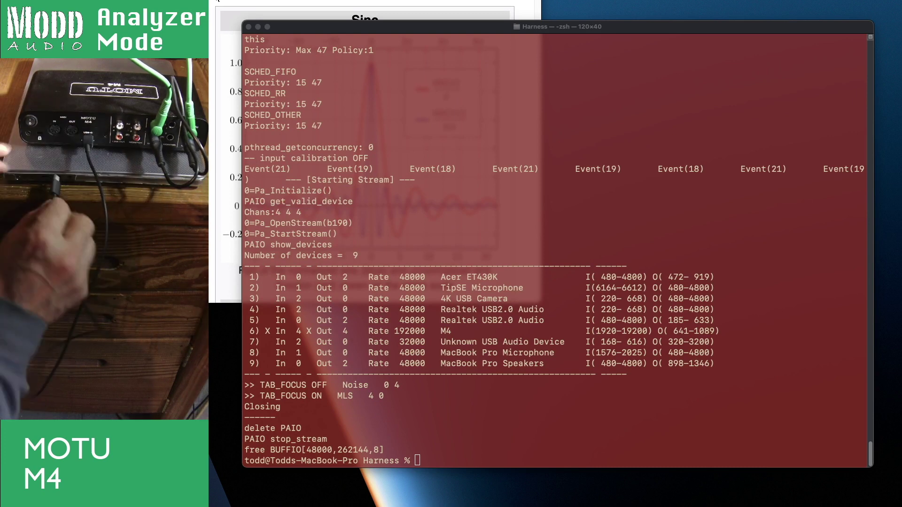
Relaunch the analyzer from the Terminal with make run.
{"action": "left_click", "coordinate": [479, 147]}
{"action": "key", "text": "Return"}
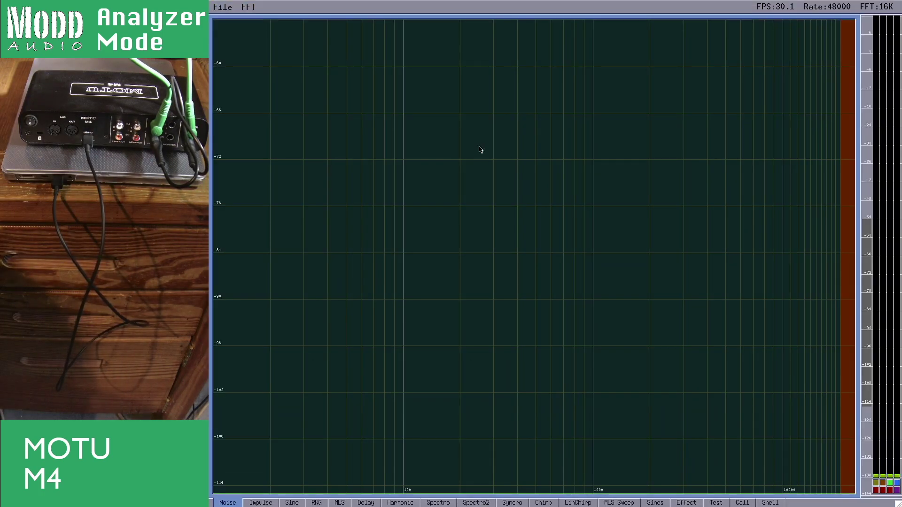
Rerun the MLS loopback test (13.250 ms latency), then return to the Noise spectrum.
{"action": "left_click", "coordinate": [336, 503]}
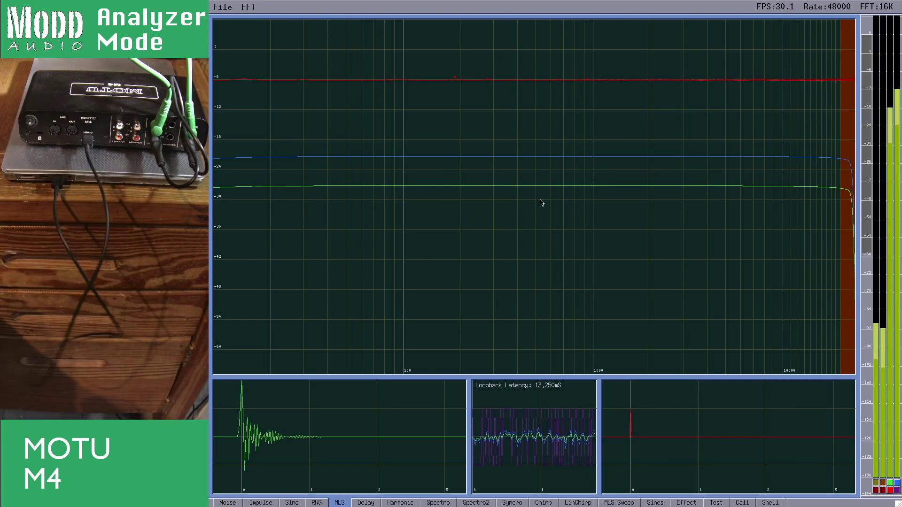
{"action": "left_click", "coordinate": [223, 505]}
Set the noise spectrum's FFT range to 20–96,000 Hz.
{"action": "right_click", "coordinate": [552, 241]}
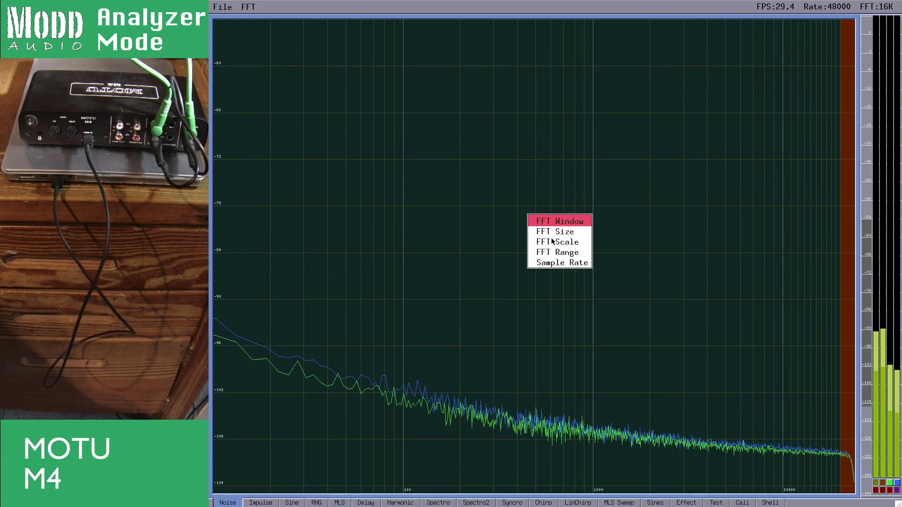
{"action": "left_click", "coordinate": [561, 252]}
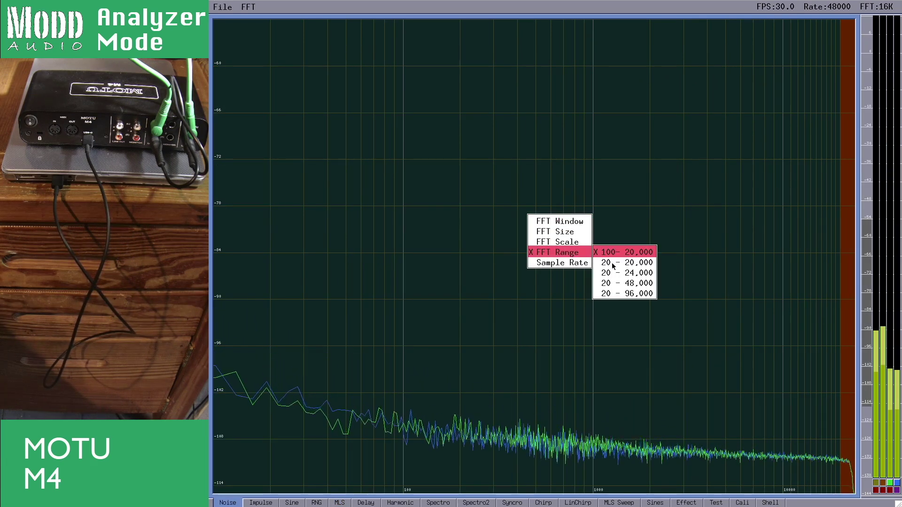
{"action": "left_click", "coordinate": [627, 293]}
{"action": "left_click", "coordinate": [426, 305]}
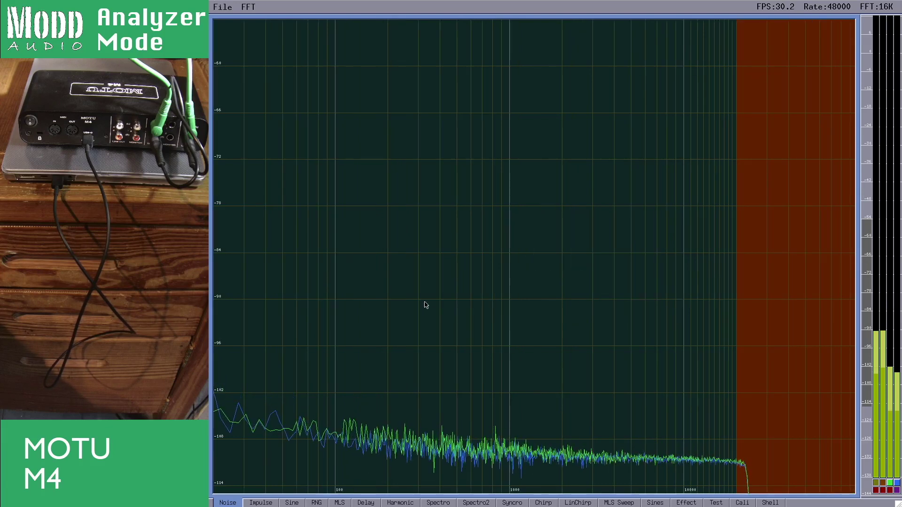
Switch the sample rate to 192000 Hz and resume the spectrum.
{"action": "right_click", "coordinate": [565, 249]}
{"action": "left_click", "coordinate": [599, 296]}
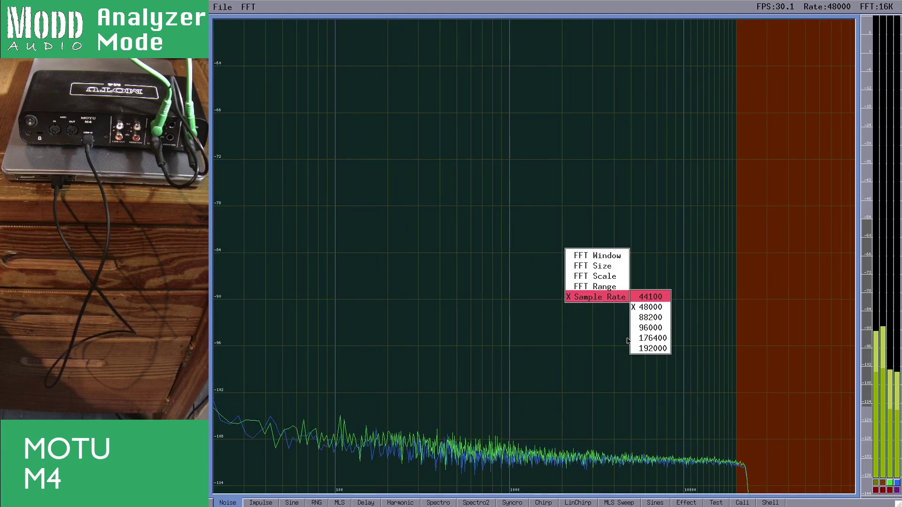
{"action": "key", "text": "Up"}
{"action": "key", "text": "Return"}
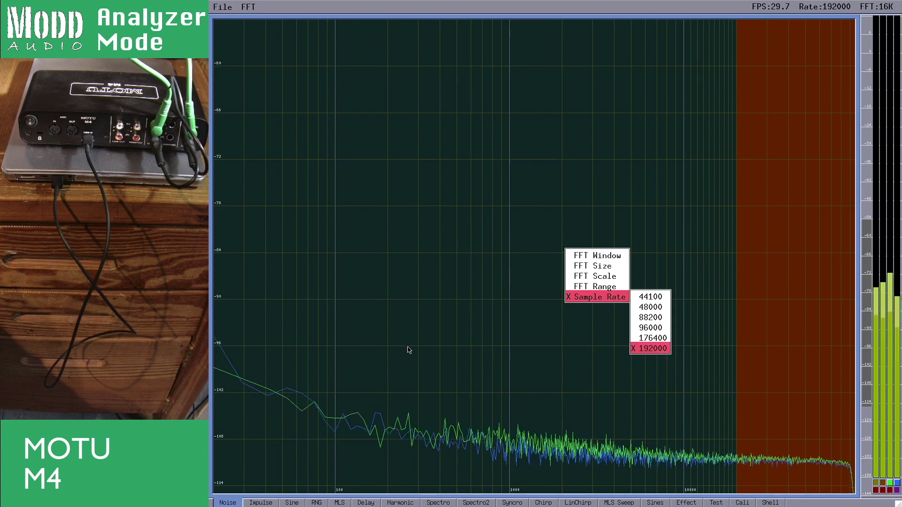
{"action": "left_click", "coordinate": [883, 484]}
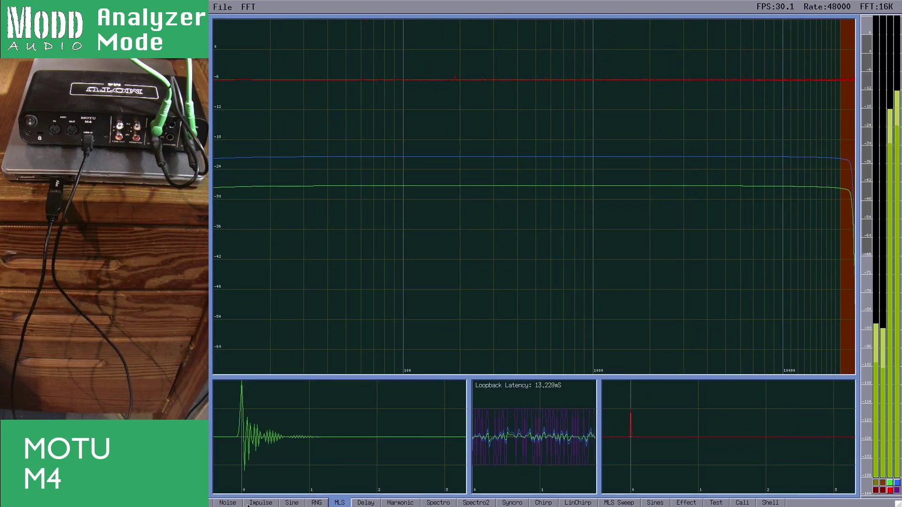
Show the 48000 Hz Noise spectrum with only the blue and green traces.
{"action": "left_click", "coordinate": [226, 503]}
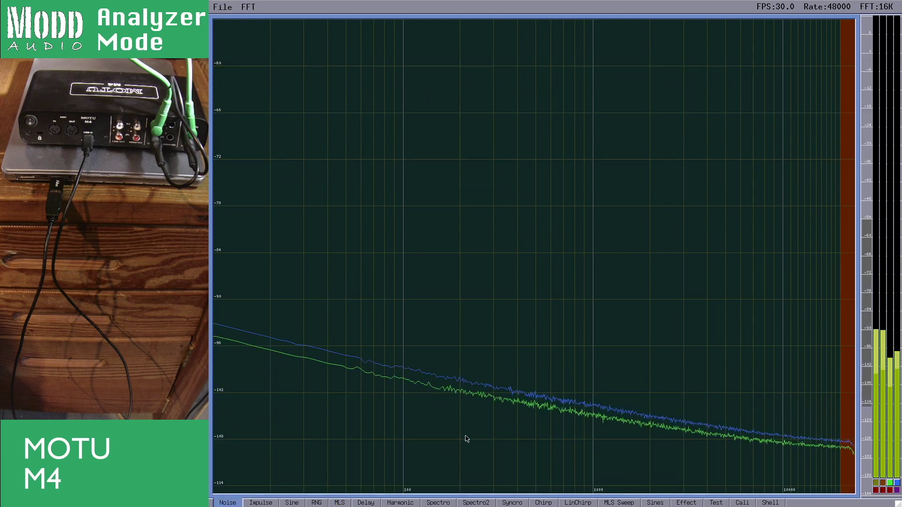
{"action": "left_click", "coordinate": [803, 288]}
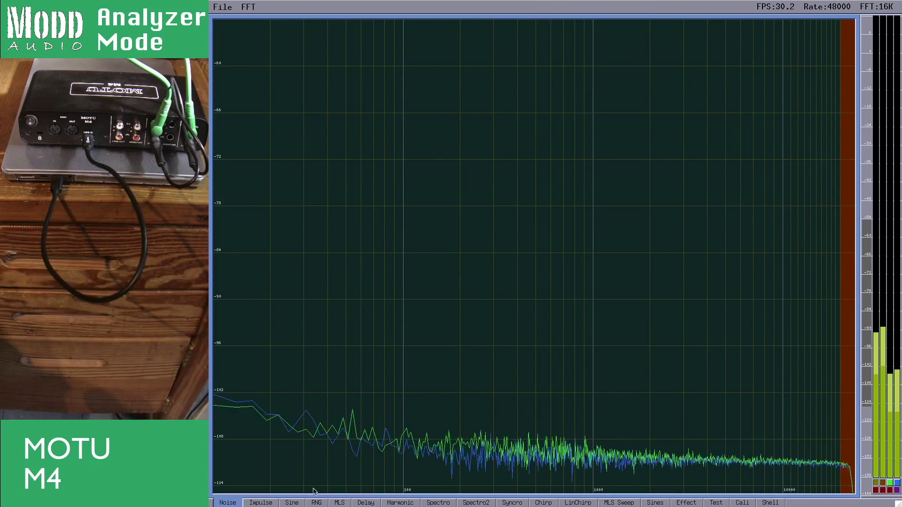
Run the sine test, lower the dB floor to -90, and sweep the tone to 1163.09 Hz.
{"action": "left_click", "coordinate": [291, 502]}
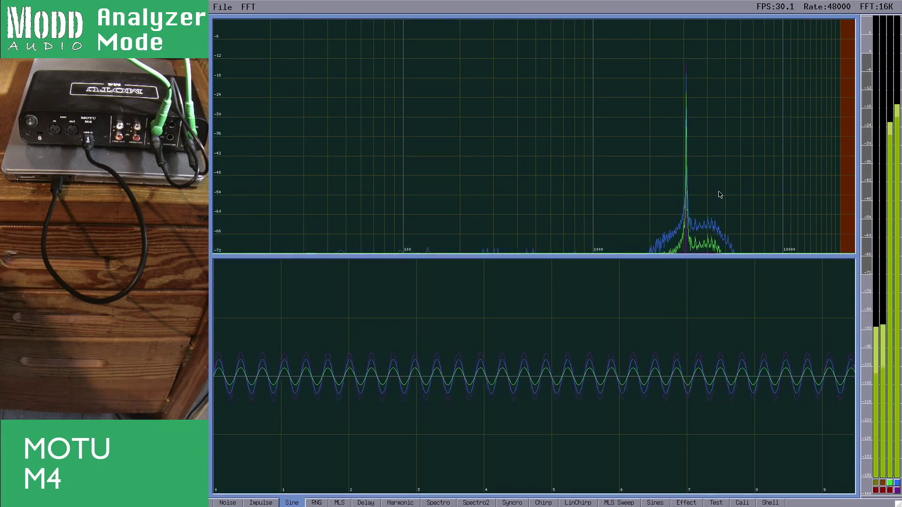
{"action": "left_click_drag", "start_coordinate": [868, 275], "coordinate": [863, 338]}
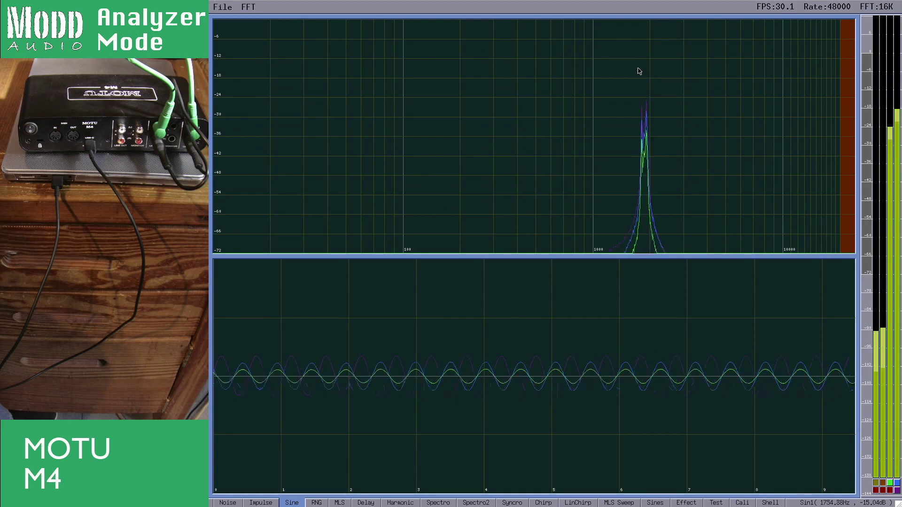
{"action": "left_click_drag", "start_coordinate": [639, 71], "coordinate": [558, 70]}
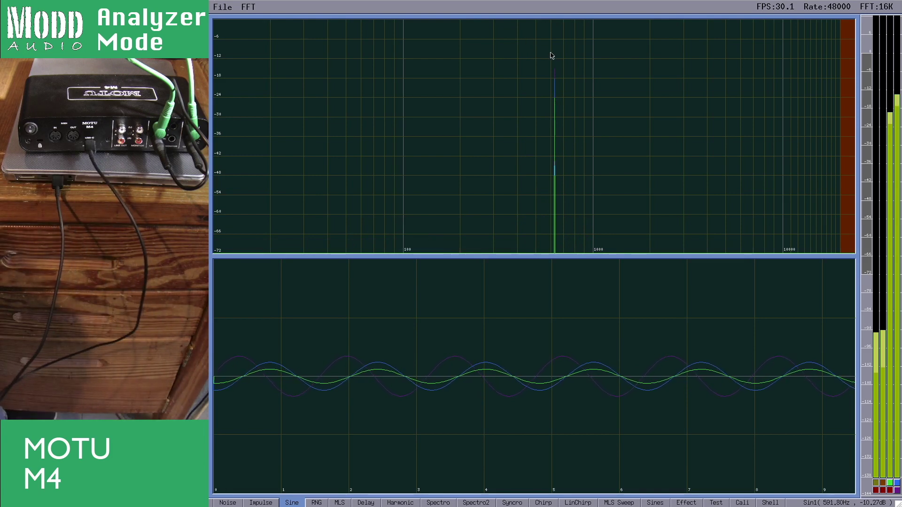
{"action": "left_click_drag", "start_coordinate": [551, 56], "coordinate": [606, 41]}
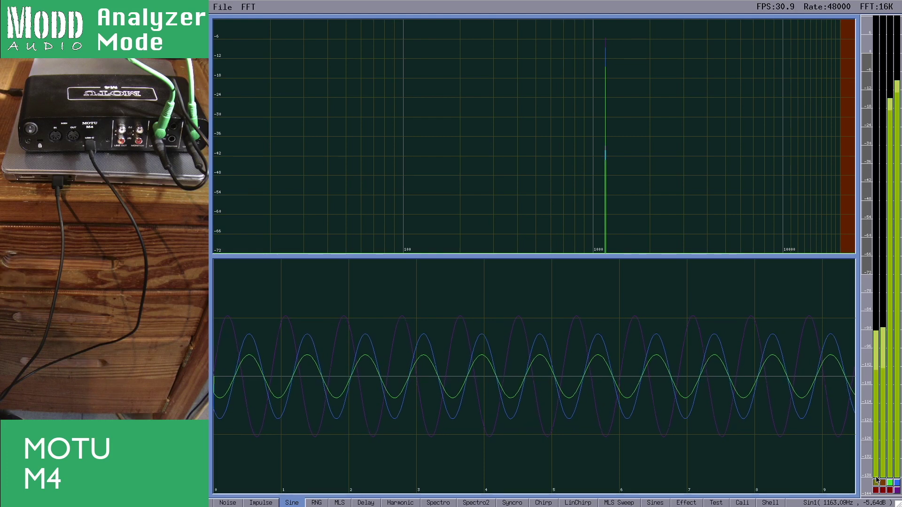
Set the sine tone to 996.09 Hz and enable the orange and yellow channel traces.
{"action": "left_click", "coordinate": [593, 41]}
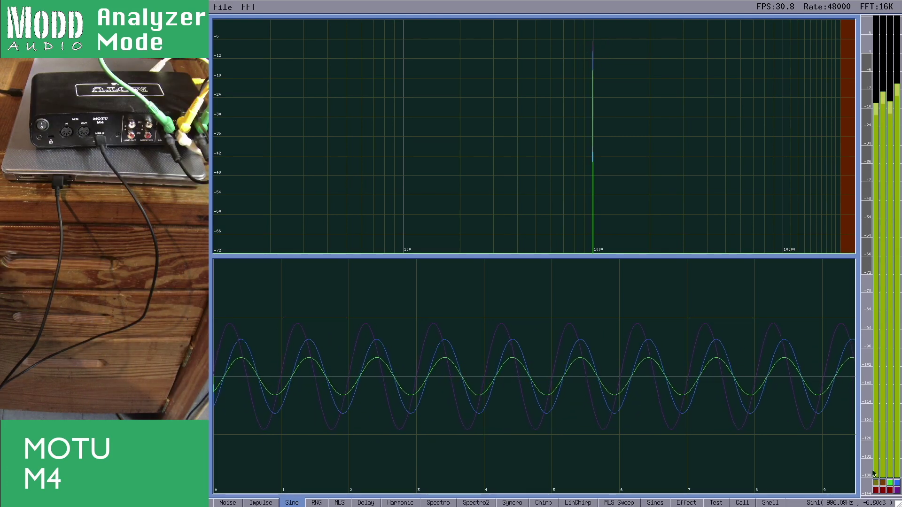
{"action": "left_click", "coordinate": [883, 484]}
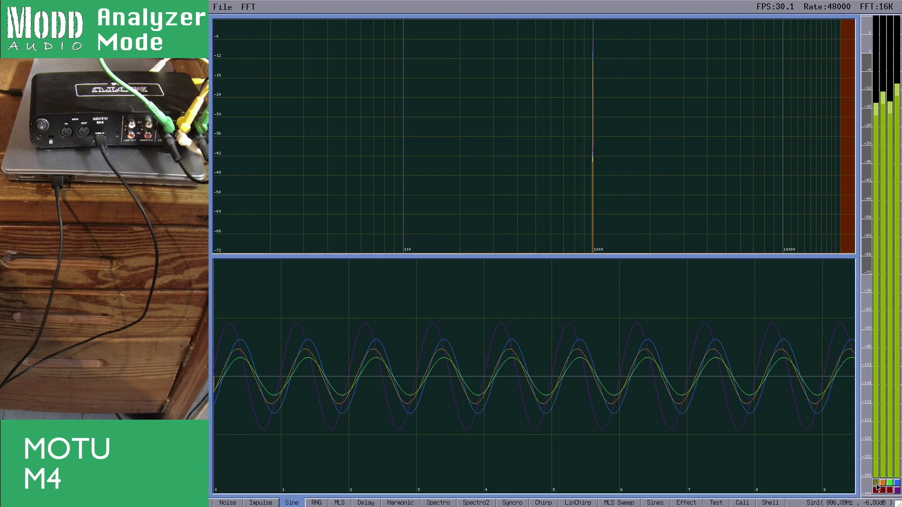
{"action": "left_click", "coordinate": [877, 487]}
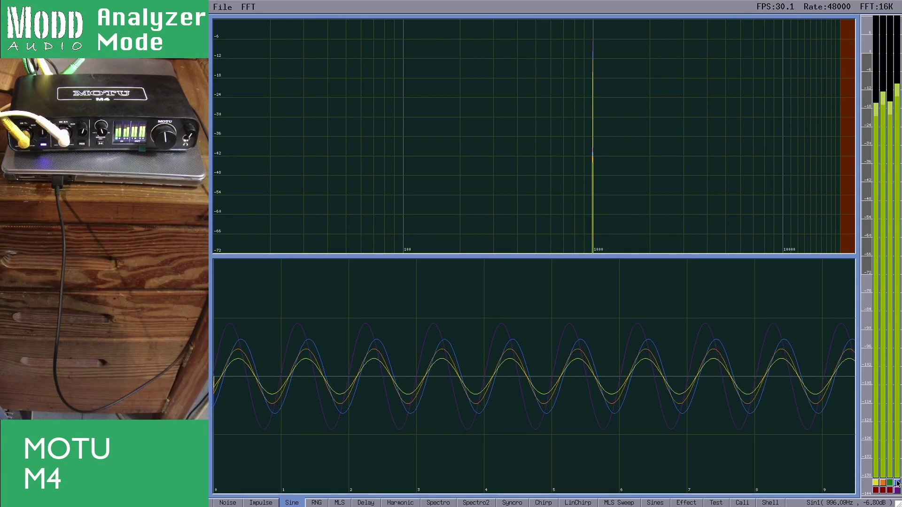
Sample at 192000 Hz, sweep the sine tone to 32812.50 Hz, and show the yellow trace.
{"action": "left_click", "coordinate": [659, 60]}
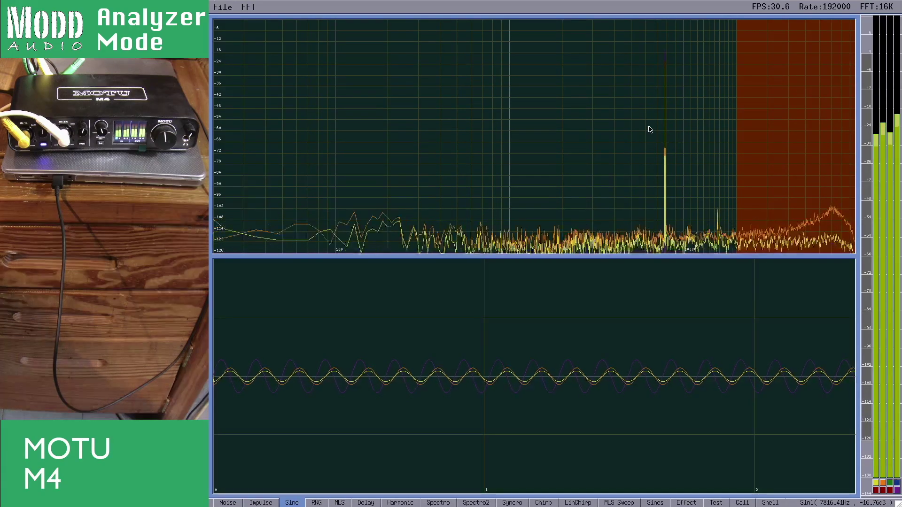
{"action": "left_click_drag", "start_coordinate": [668, 72], "coordinate": [815, 68]}
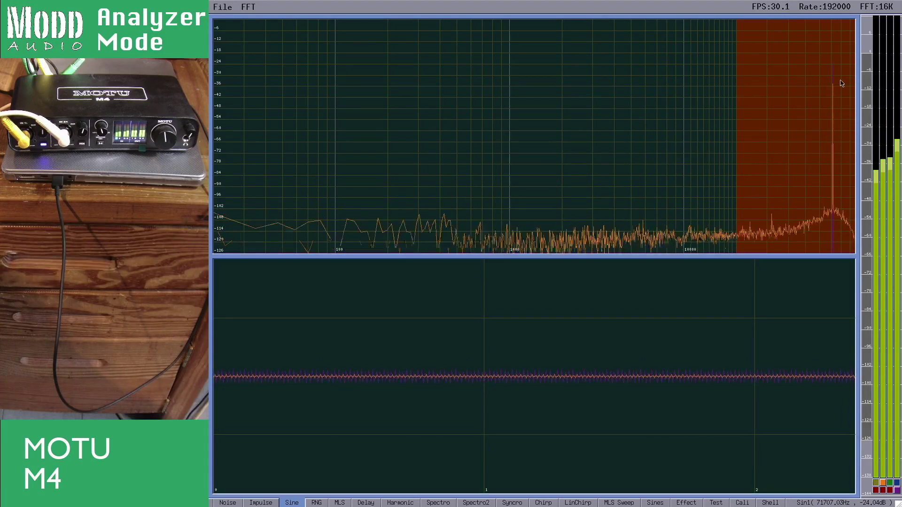
{"action": "left_click_drag", "start_coordinate": [838, 77], "coordinate": [827, 56]}
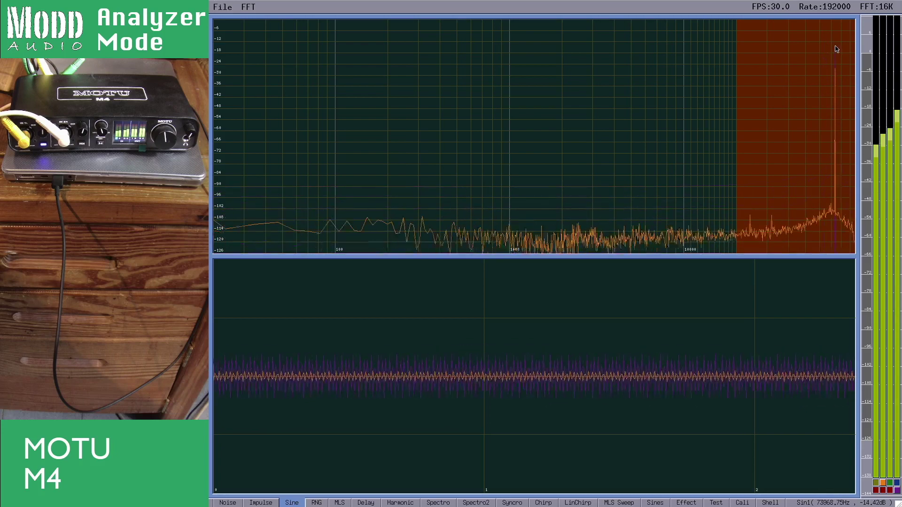
{"action": "mouse_move", "coordinate": [820, 49]}
{"action": "left_mouse_down"}
{"action": "mouse_move", "coordinate": [703, 56]}
{"action": "mouse_move", "coordinate": [813, 57]}
{"action": "left_mouse_up"}
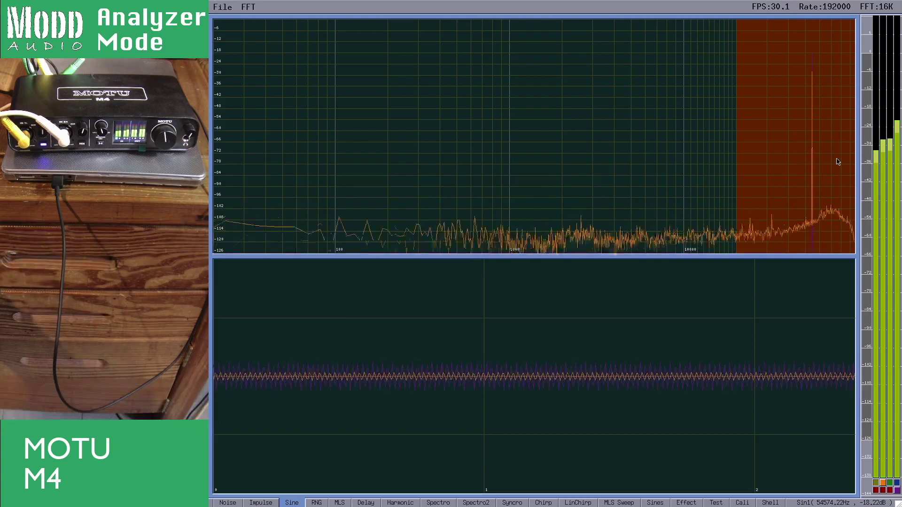
{"action": "left_click_drag", "start_coordinate": [812, 68], "coordinate": [774, 53]}
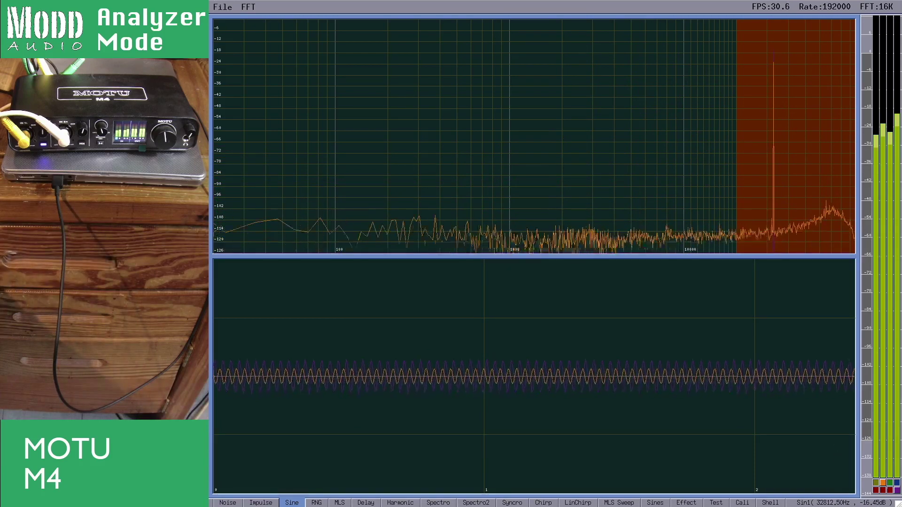
{"action": "left_click", "coordinate": [876, 486]}
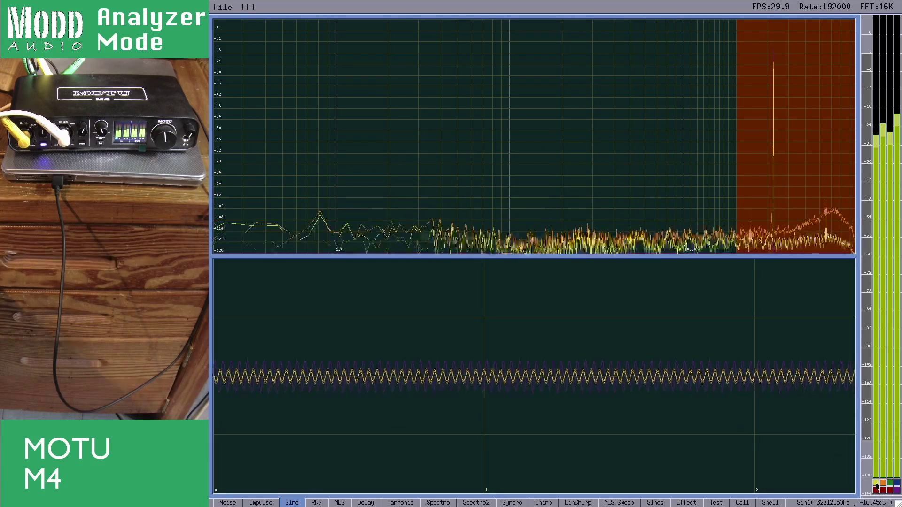